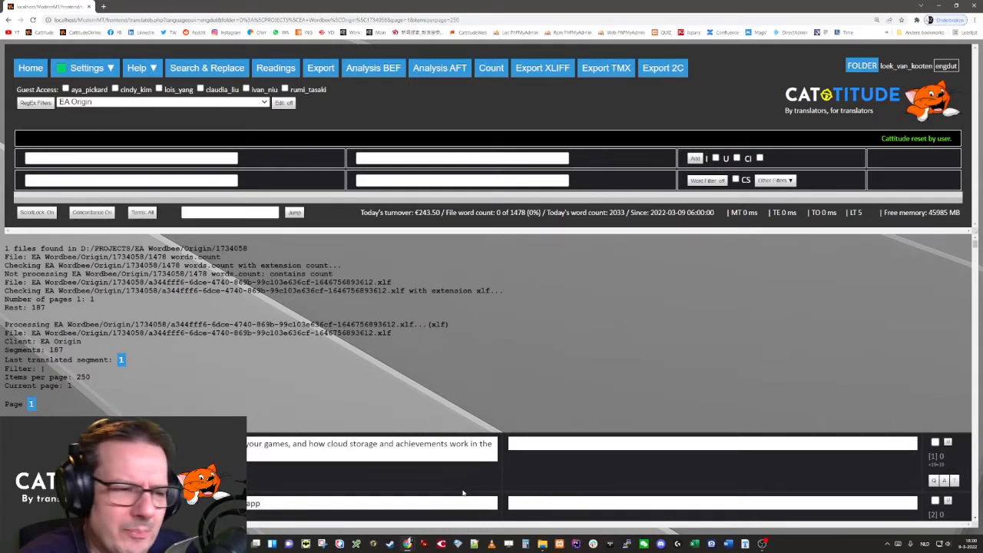
- Load the machine translation for the first segment and show the EA Origin term modification rules with editing on
click(549, 444)
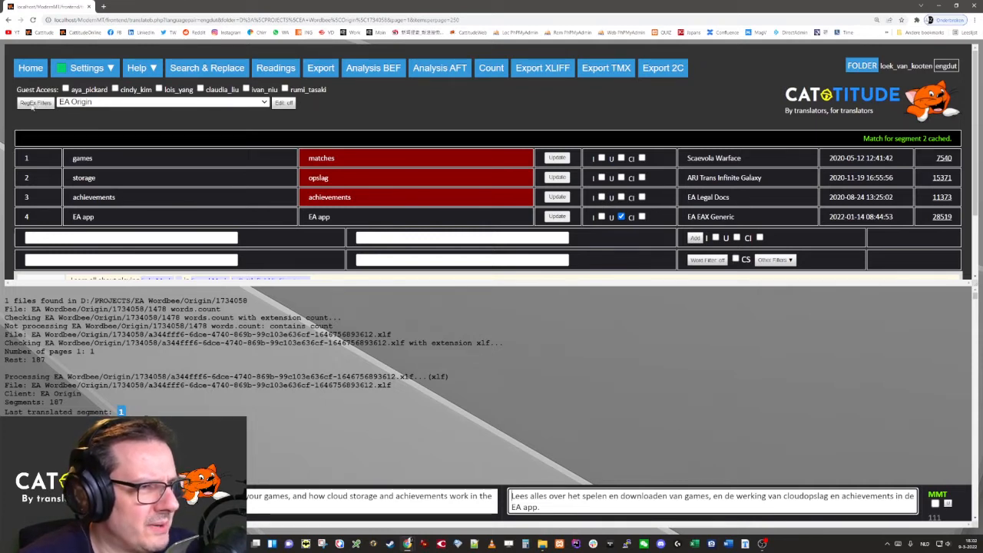
click(35, 104)
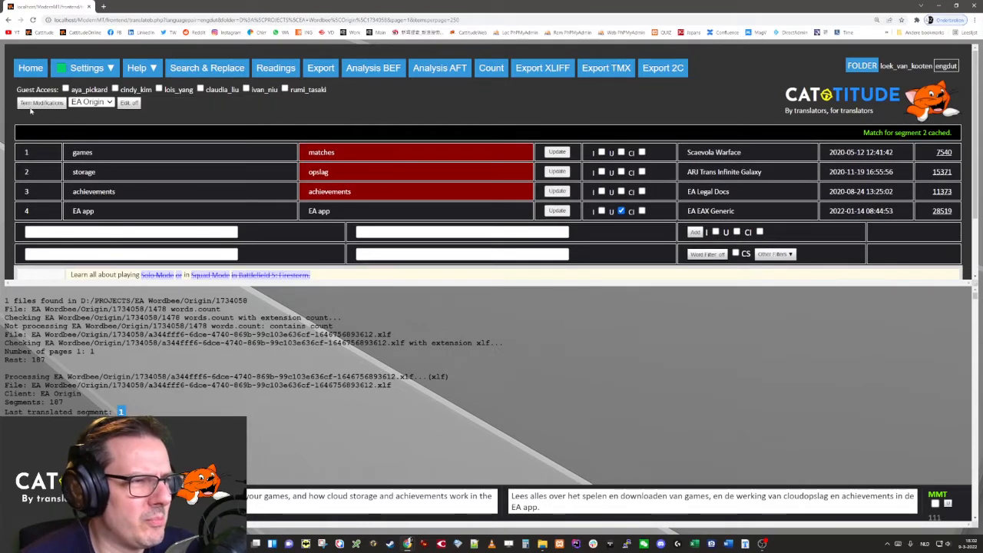
click(130, 103)
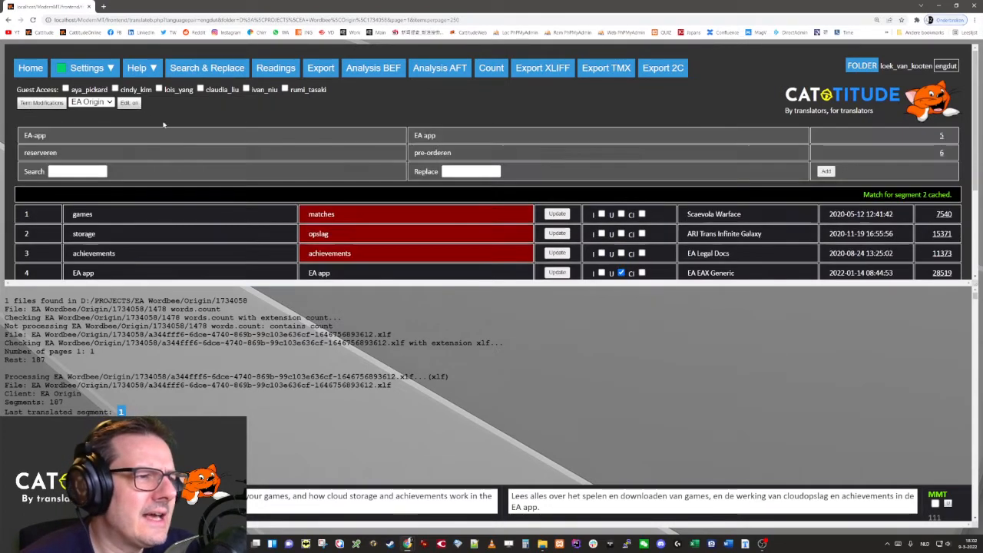
- Examine the existing term modification rule that replaces "EA-app" with "EA app"
click(53, 140)
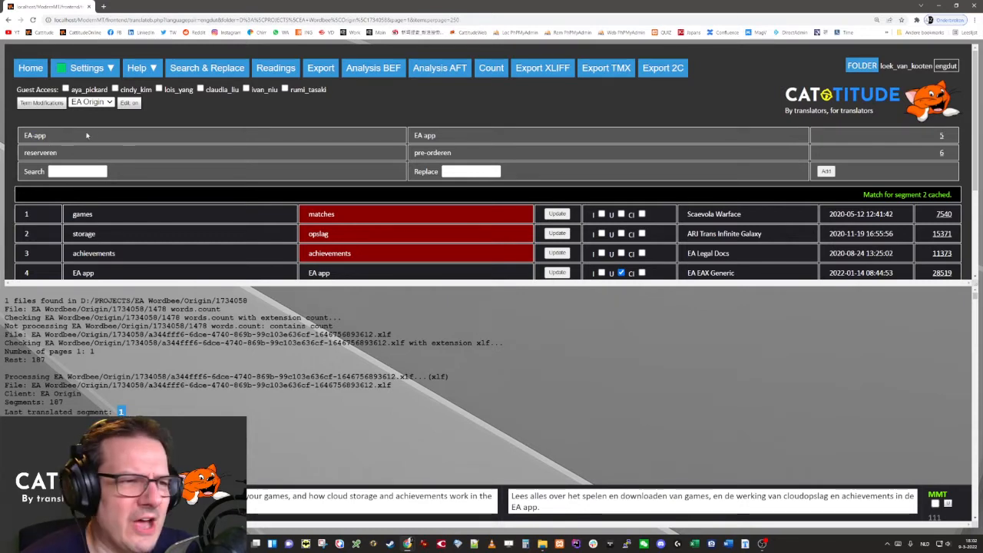
drag(23, 137, 49, 137)
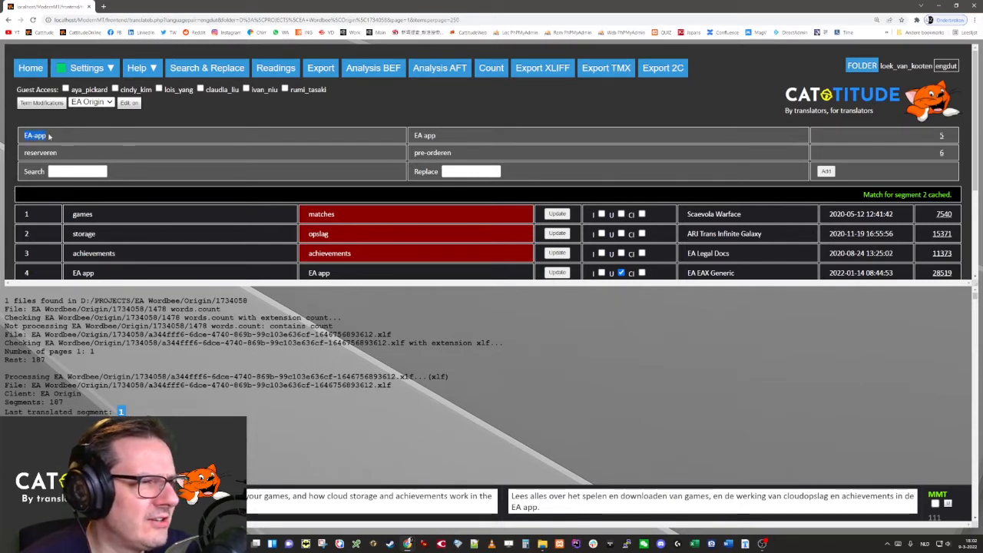
click(73, 140)
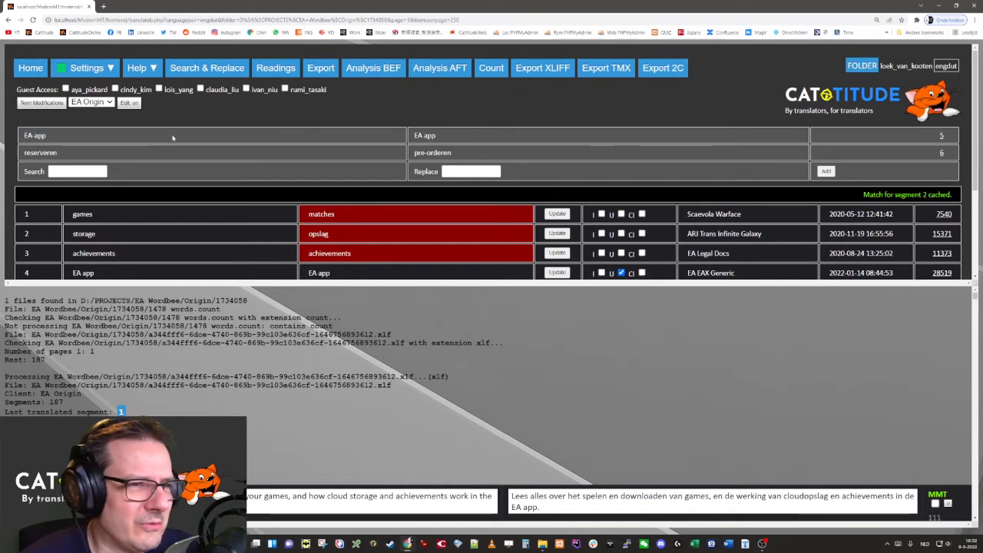
drag(416, 136, 444, 137)
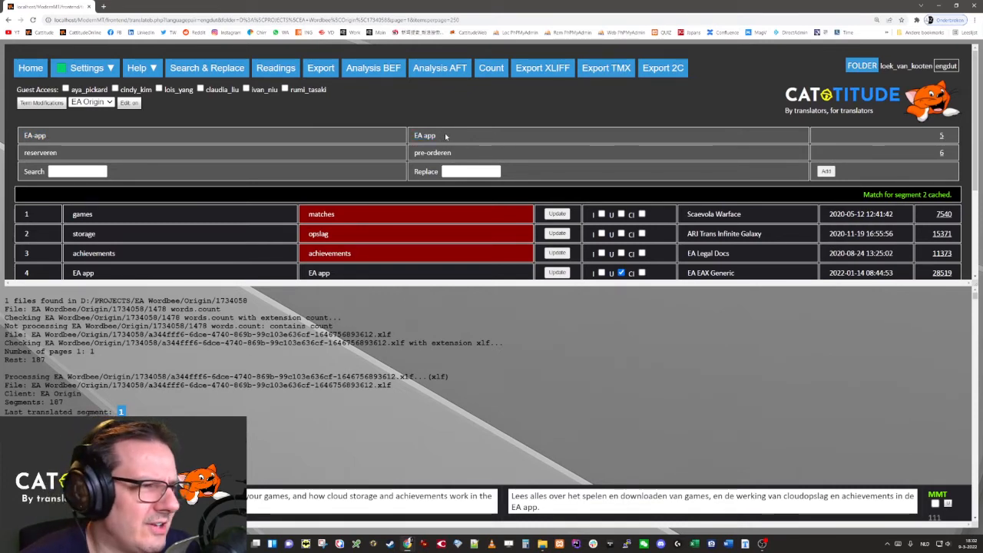
click(108, 140)
drag(414, 136, 448, 139)
click(450, 141)
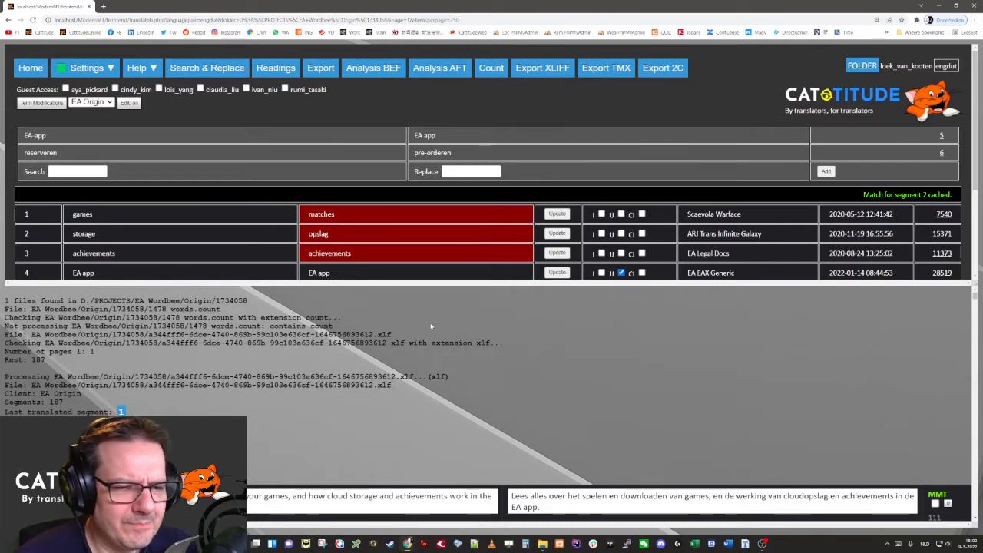
- Clear the first segment's Dutch translation to regenerate it with the existing rules
click(569, 508)
key(ctrl+a)
key(Delete)
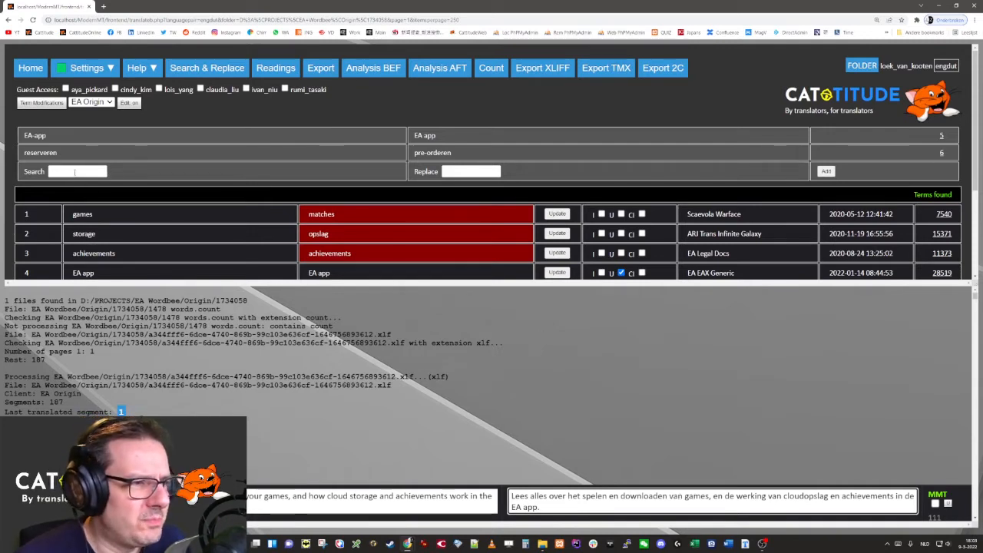
- Add a term modification rule that replaces "games" with "spellen"
click(75, 172)
text(games)
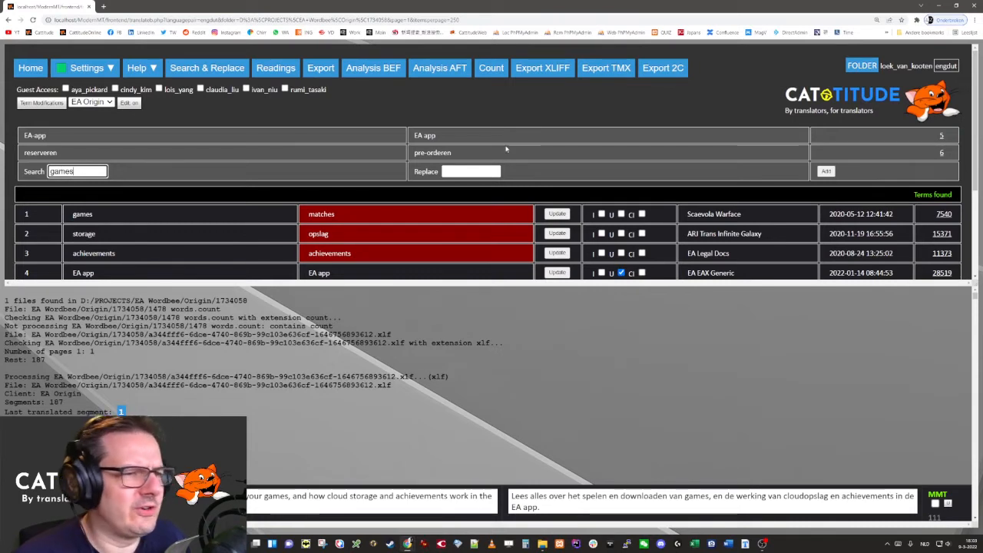
click(455, 172)
text(spellen)
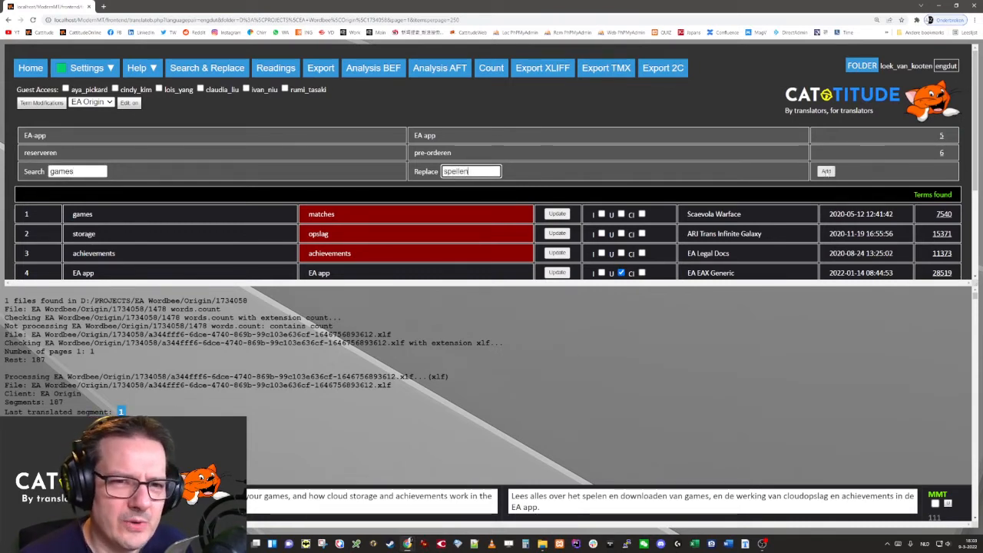
click(825, 172)
- Regenerate the first segment's translation with the "games" rule applied and select the replaced word "spellen" in it
click(615, 498)
key(ctrl+a)
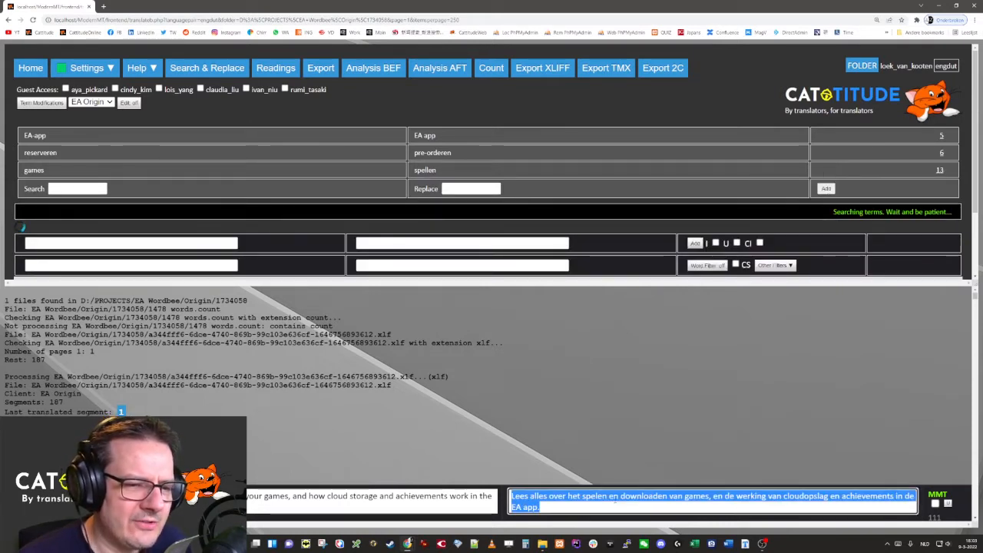
key(Delete)
click(638, 395)
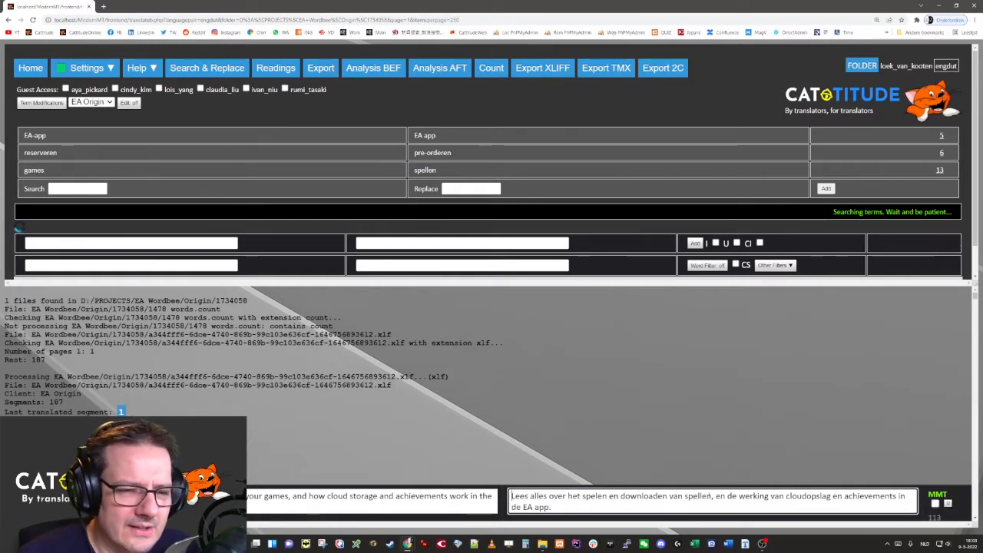
double_click(698, 497)
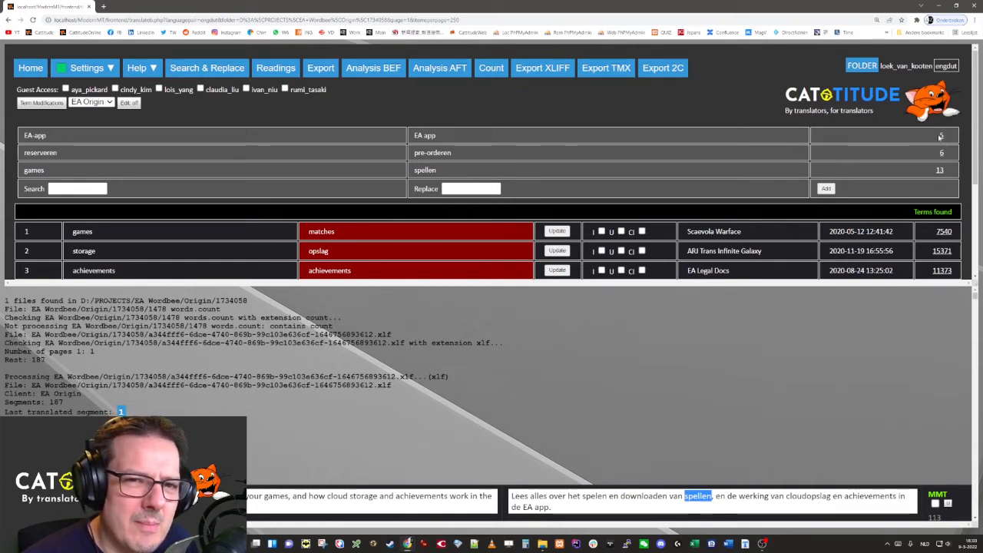
- Delete the "EA-app" to "EA app" term modification rule and regenerate the first segment's translation without it
click(940, 136)
click(585, 497)
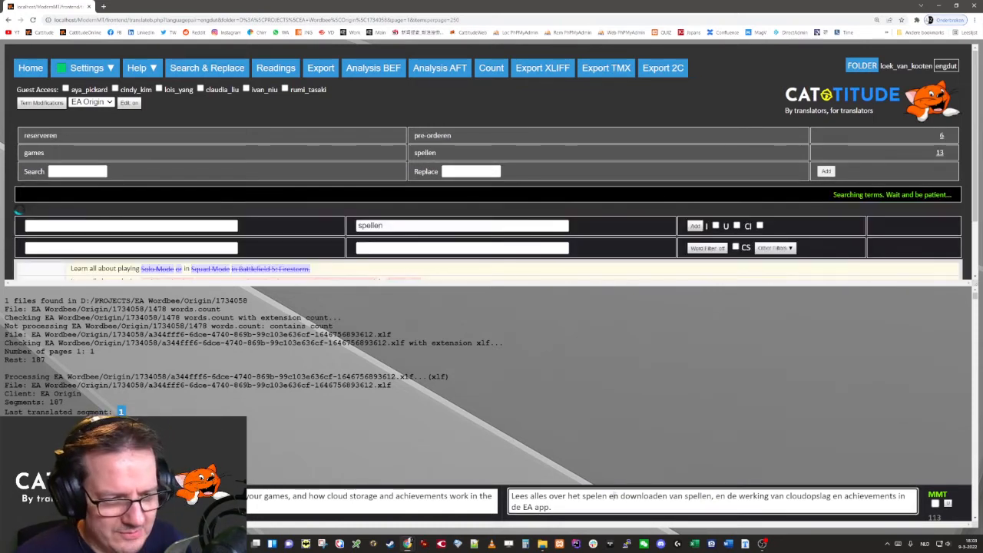
key(ctrl+a)
key(Delete)
click(579, 494)
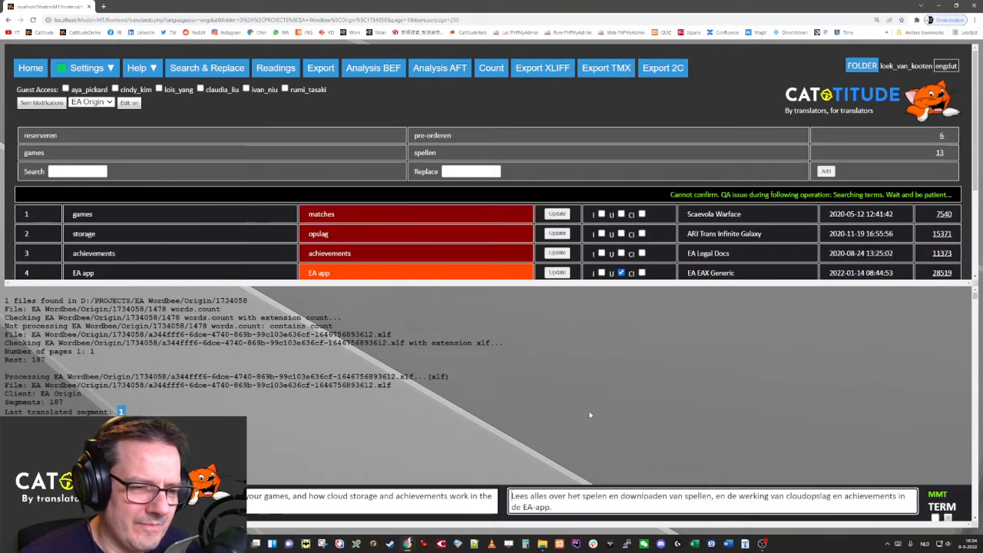
click(532, 507)
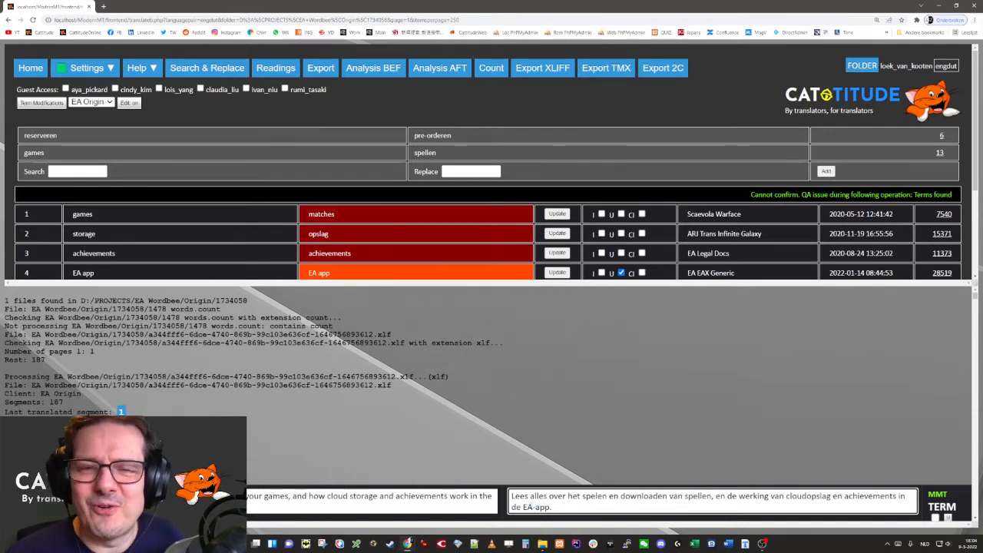
- Add a term modification rule that replaces "EA-app" with "EA app"
click(83, 172)
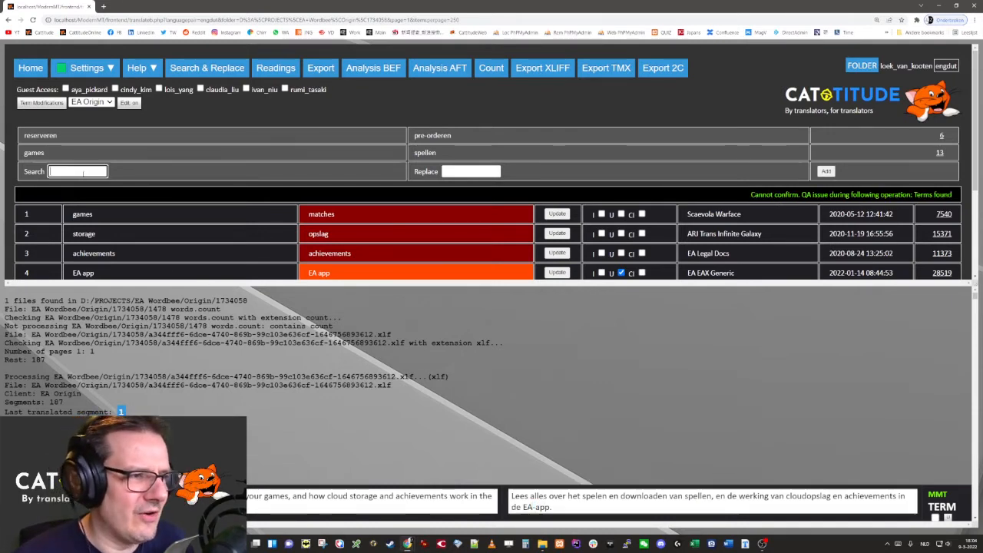
text(EA-app)
key(Tab)
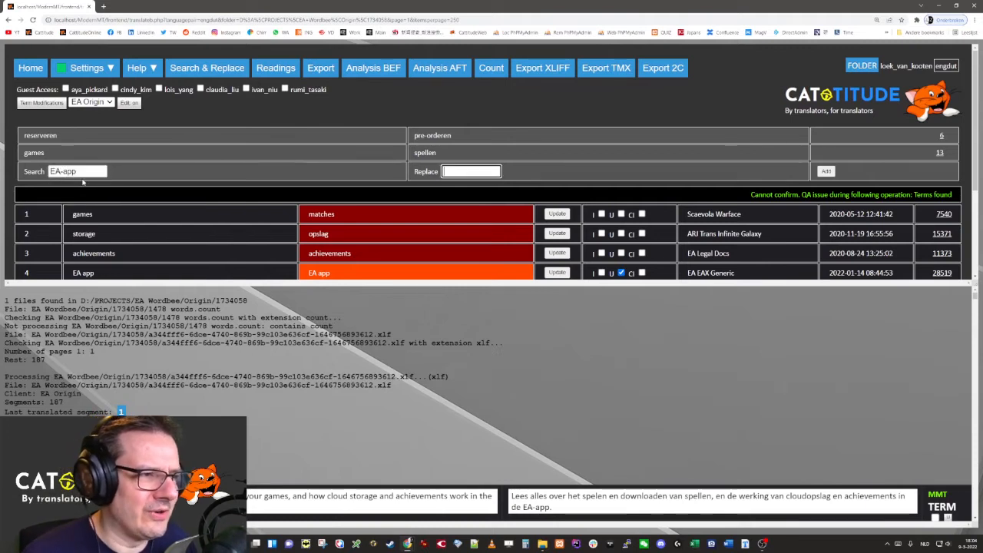
text(EA app)
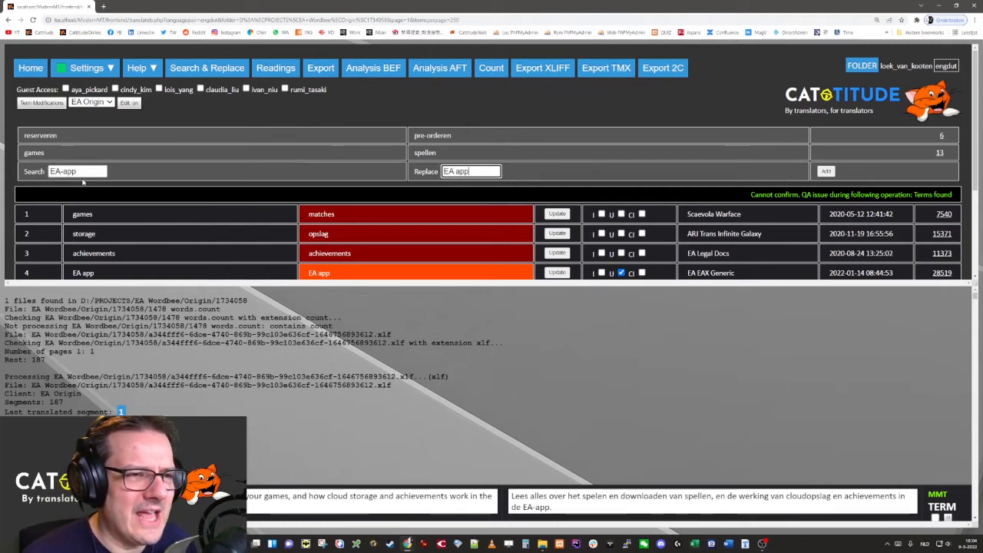
click(824, 173)
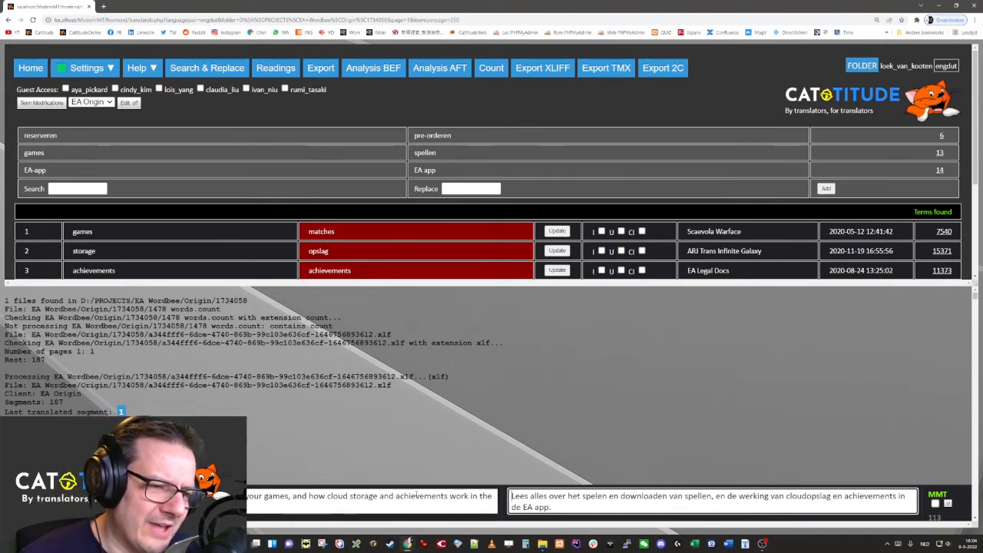
- Copy "achievements" from the first source segment and add a term modification rule replacing it with "prestaties"
double_click(422, 496)
key(ctrl+c)
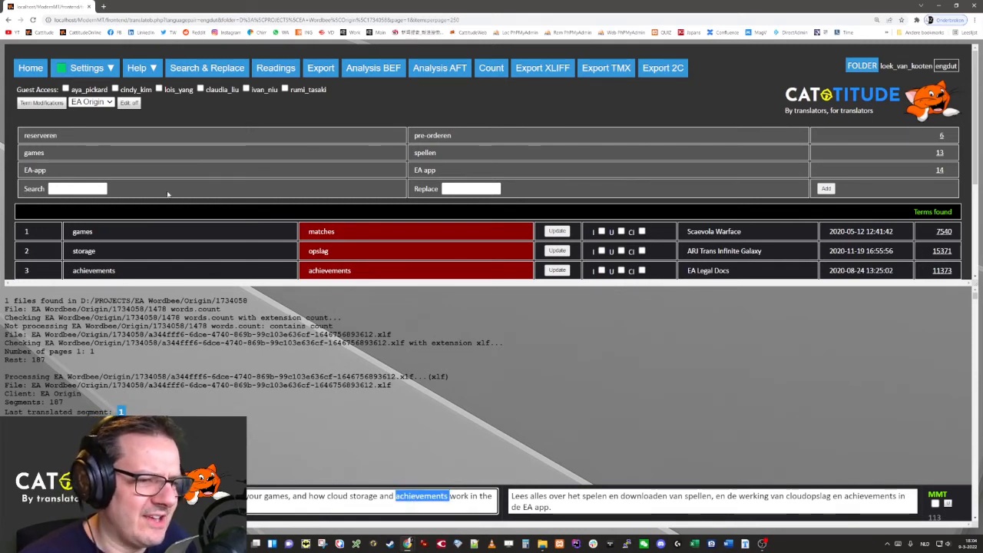
click(100, 185)
key(ctrl+v)
key(Tab)
text(pr)
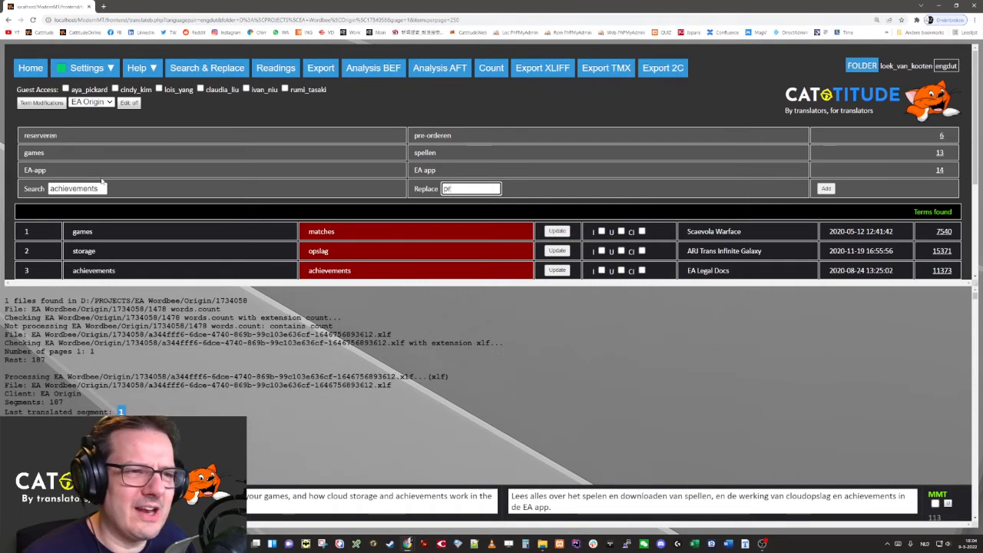
text(estaties)
key(ctrl+a)
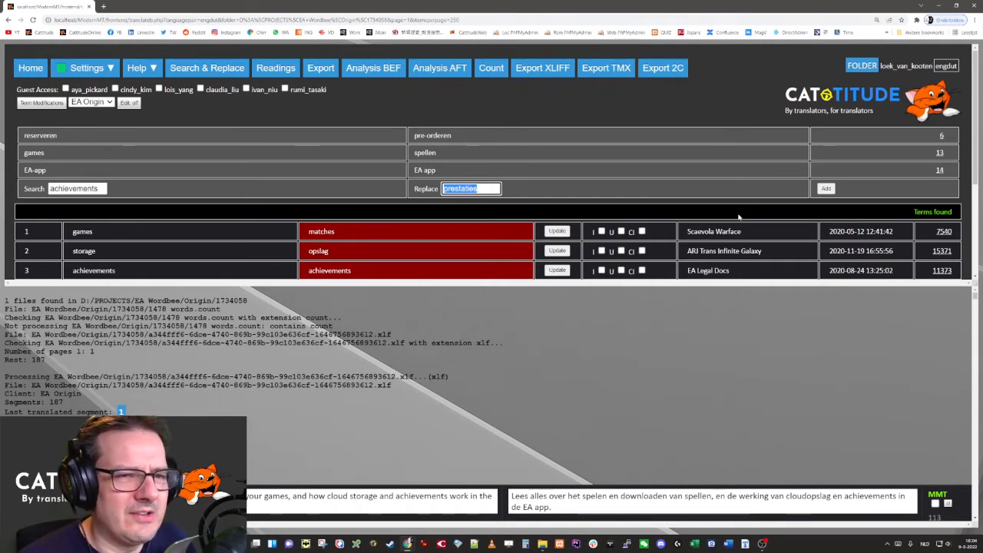
click(826, 189)
- Regenerate the first segment's translation with the "achievements" rule applied and select the word "prestaties" in it
click(574, 507)
key(ctrl+a)
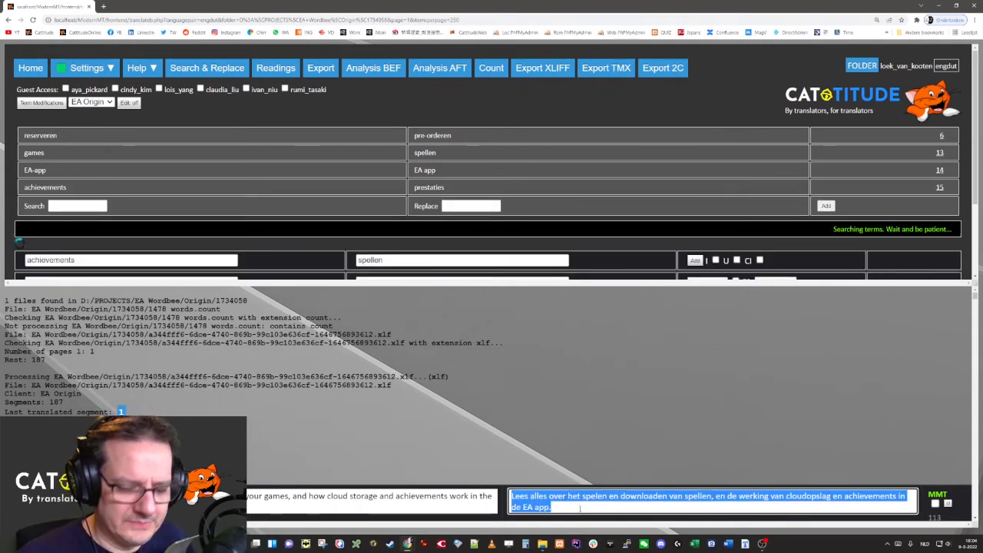
key(Delete)
click(542, 413)
click(541, 498)
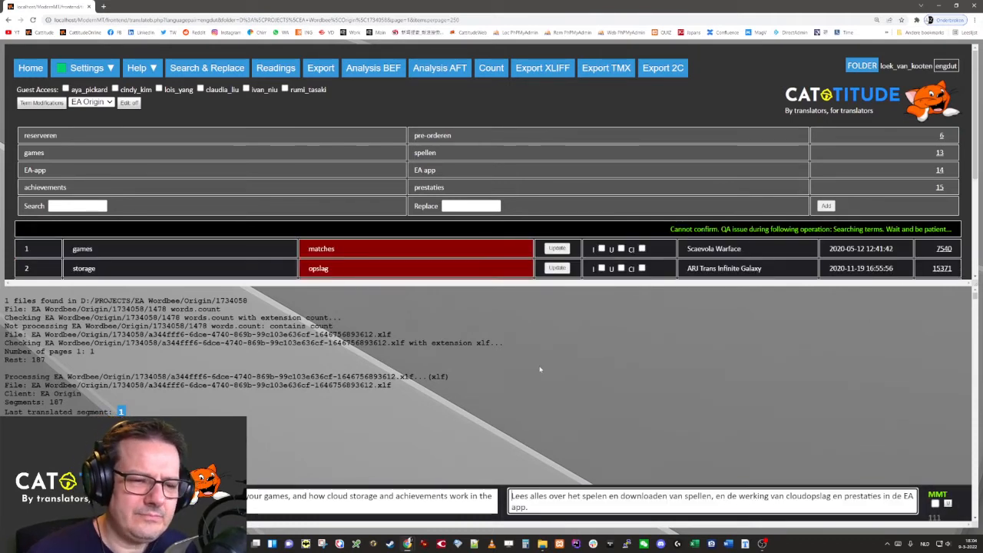
double_click(854, 496)
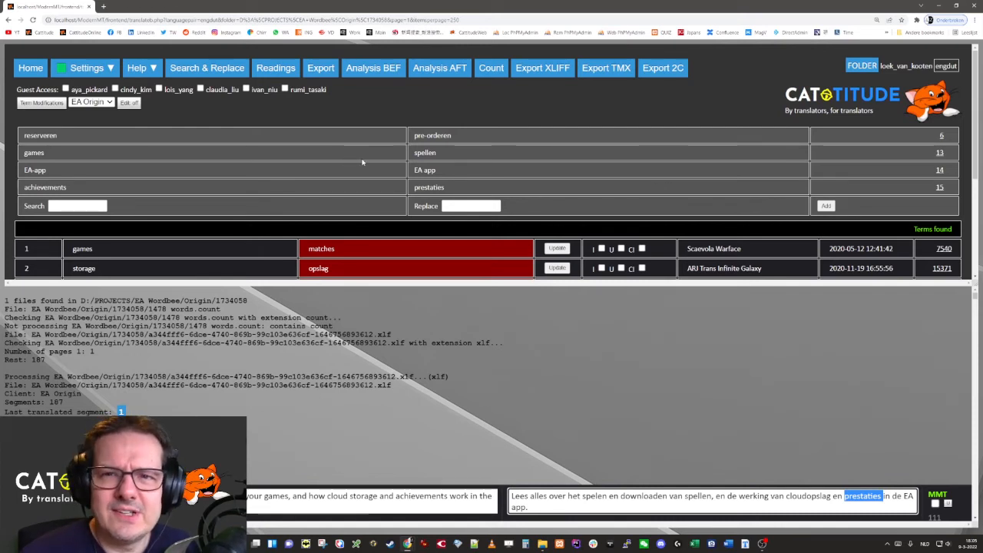
- Check the client choices for the term modifications and keep EA Origin selected
click(82, 103)
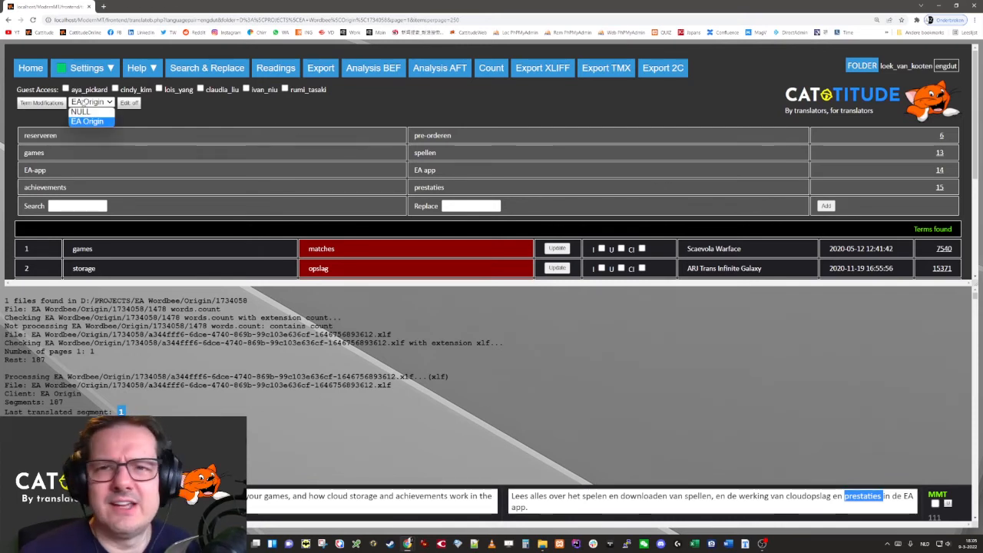
click(86, 121)
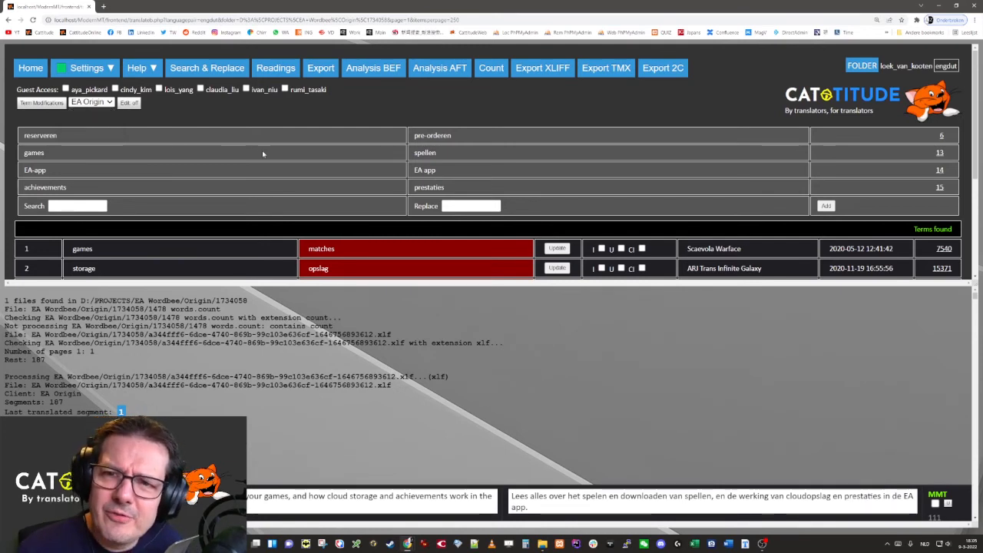